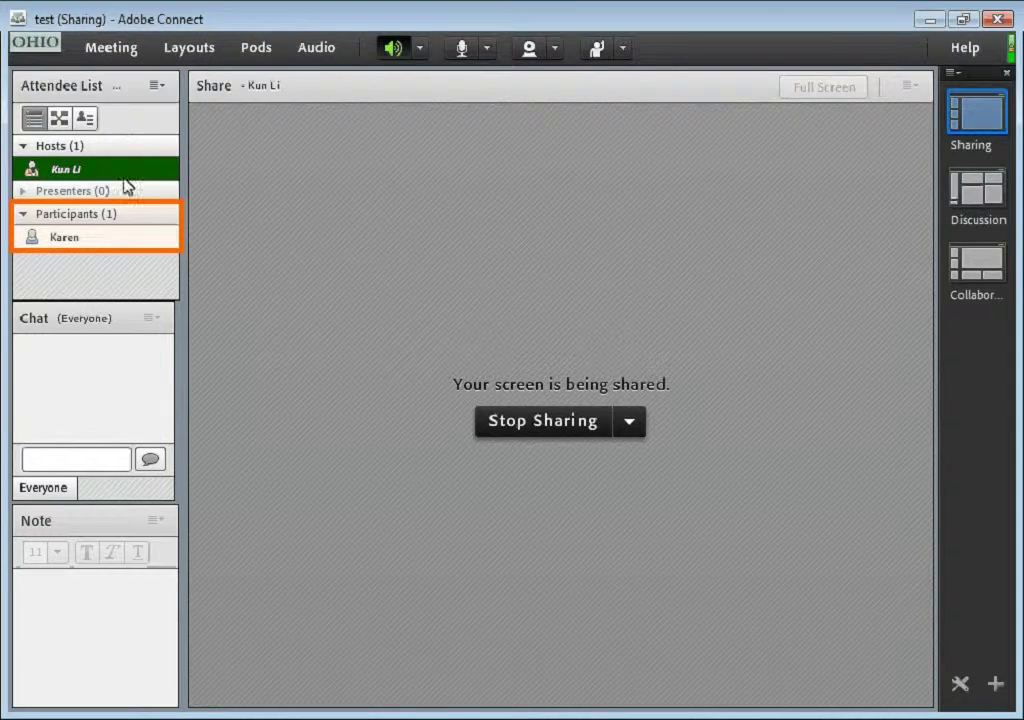
Step: Start screen sharing with the Desktop option in the Share pod
click(127, 240)
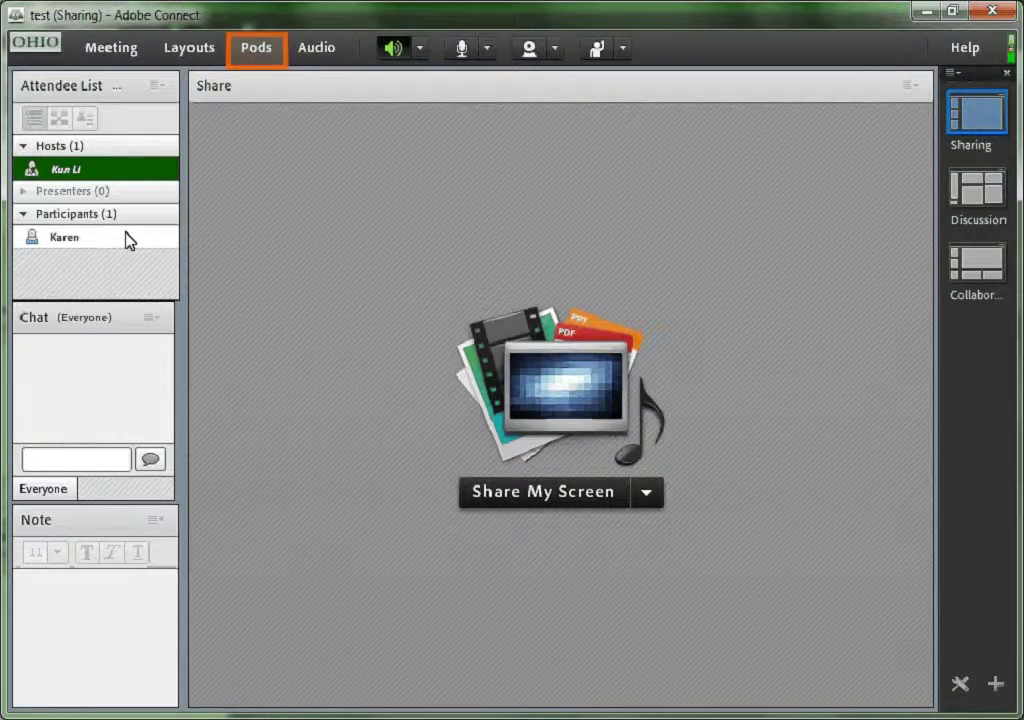
click(647, 494)
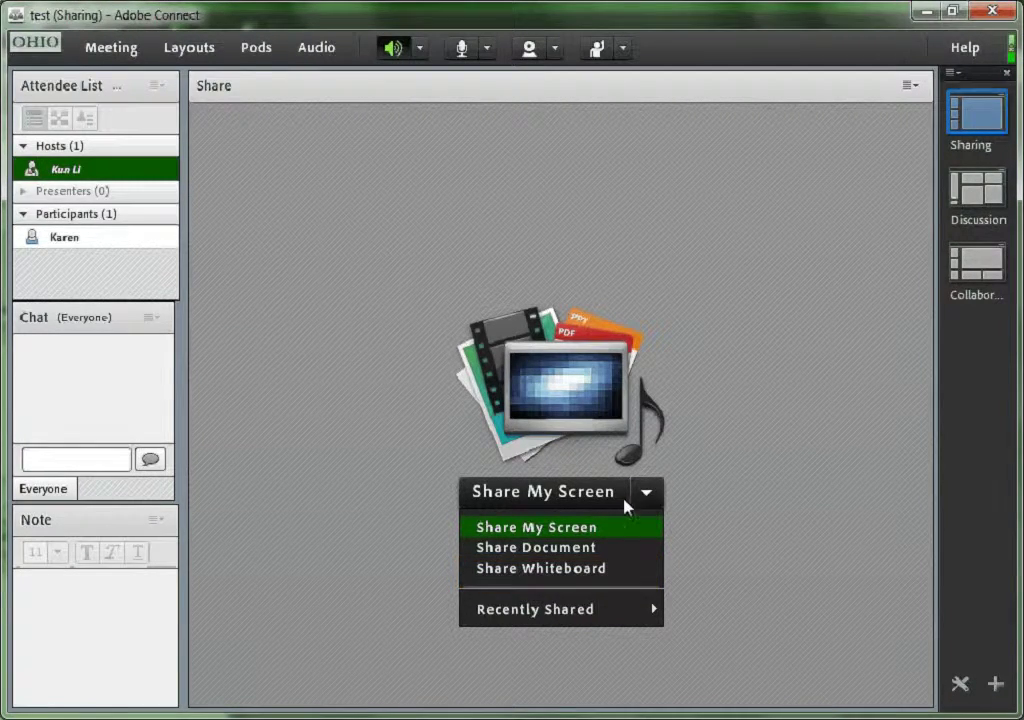
click(610, 528)
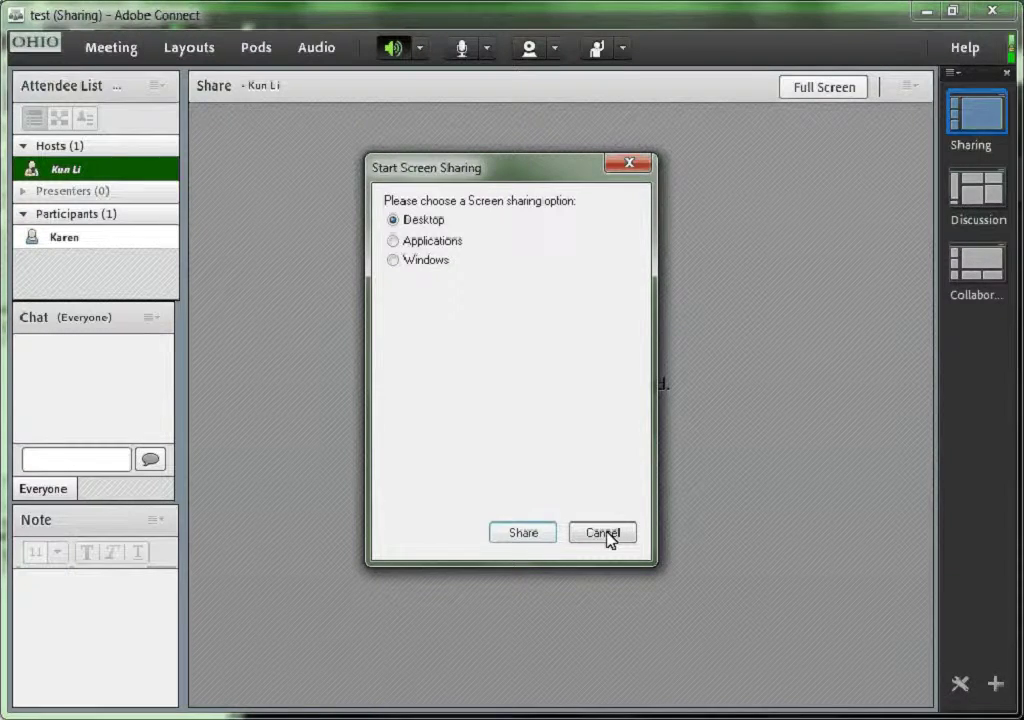
click(537, 535)
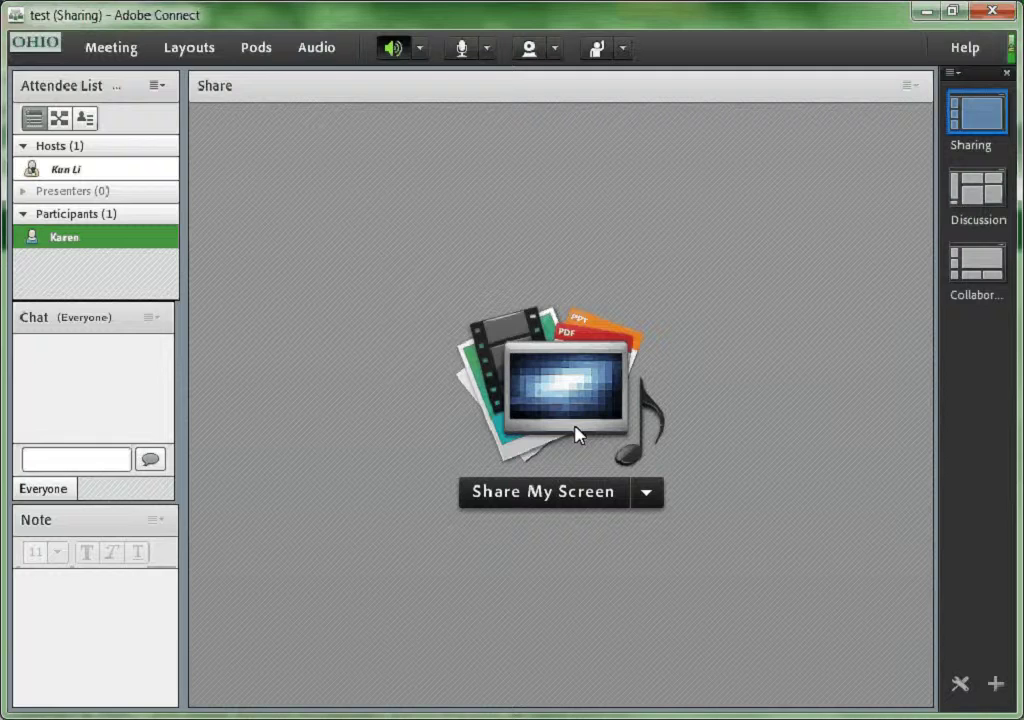
Step: Request a screen share from the listed participant, and revoke that request
mouse_move(125, 245)
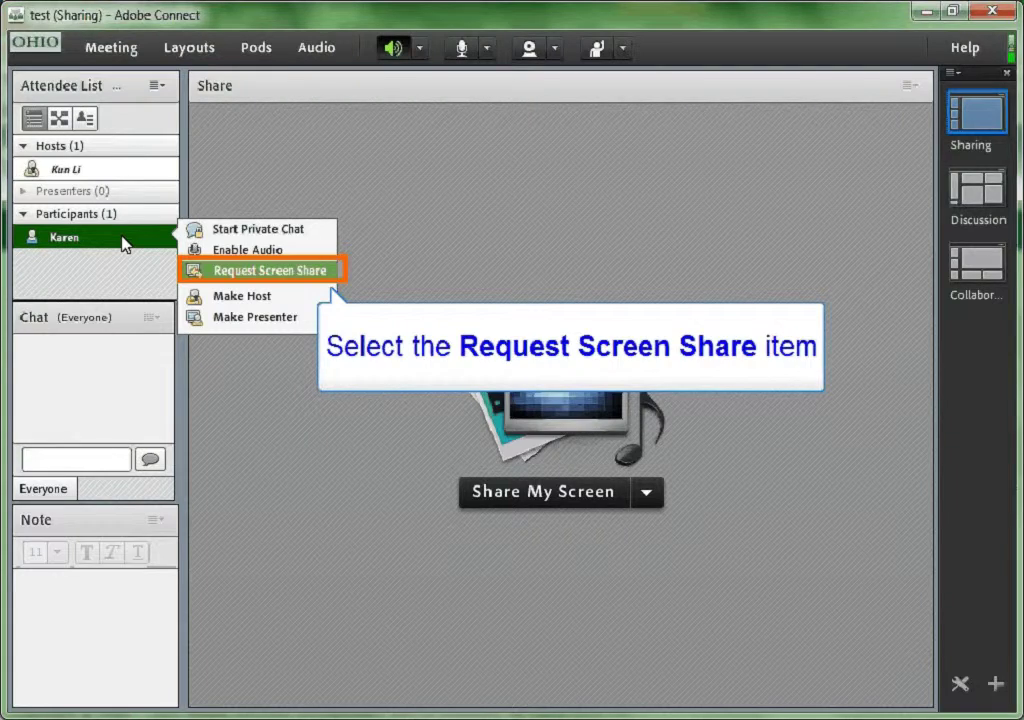
click(278, 272)
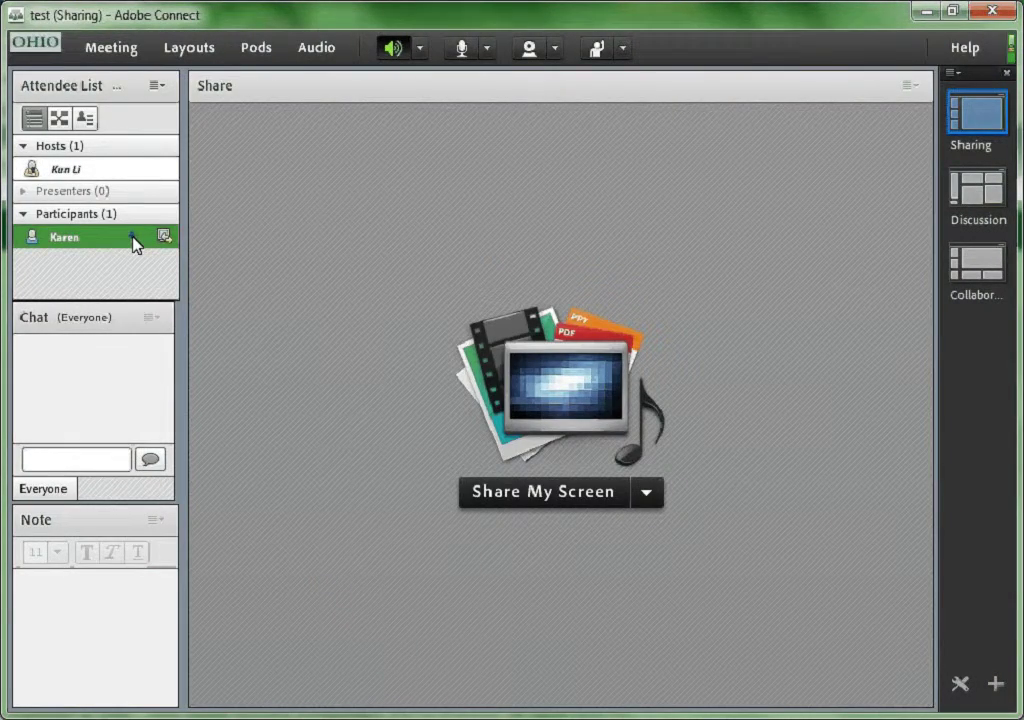
click(133, 242)
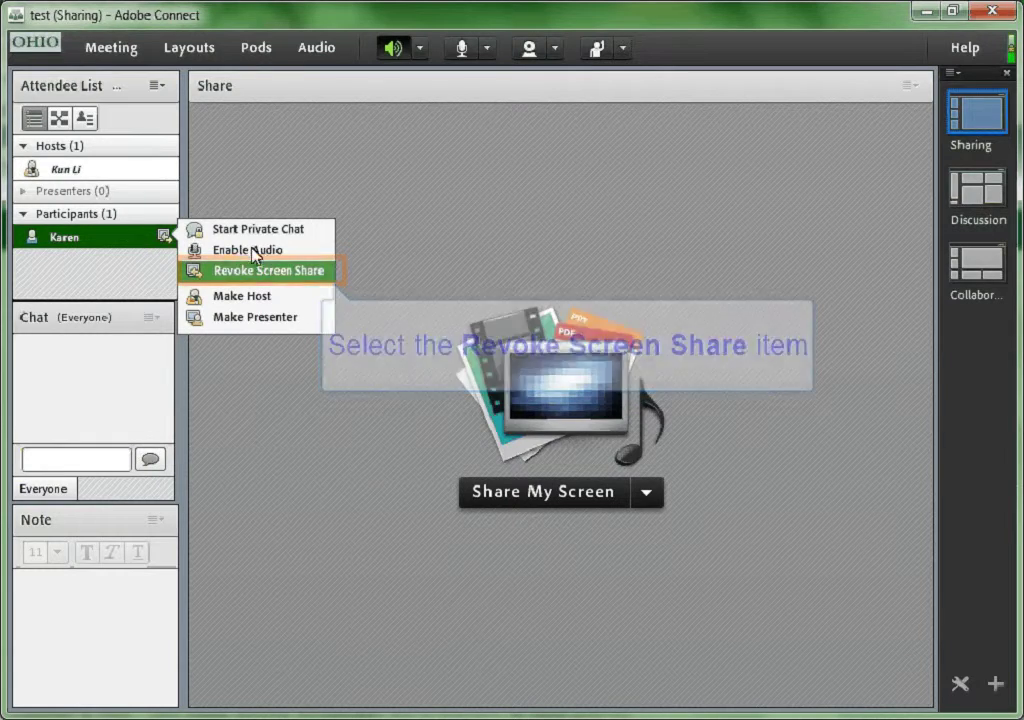
click(278, 273)
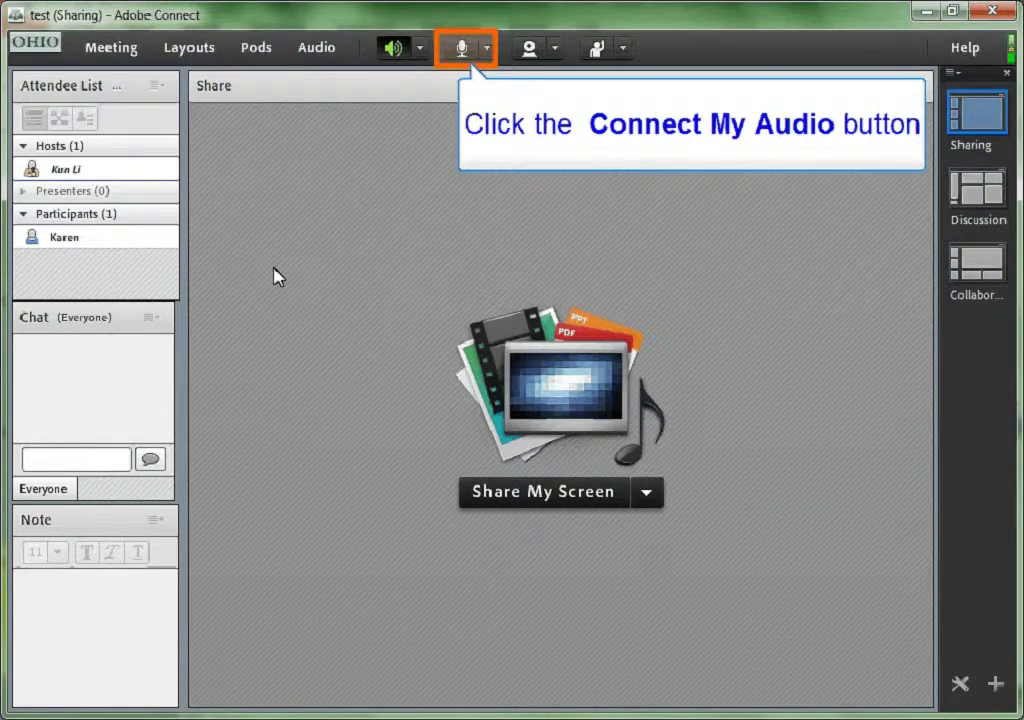
Step: Connect the host's own audio and allow access to the camera and microphone
click(487, 49)
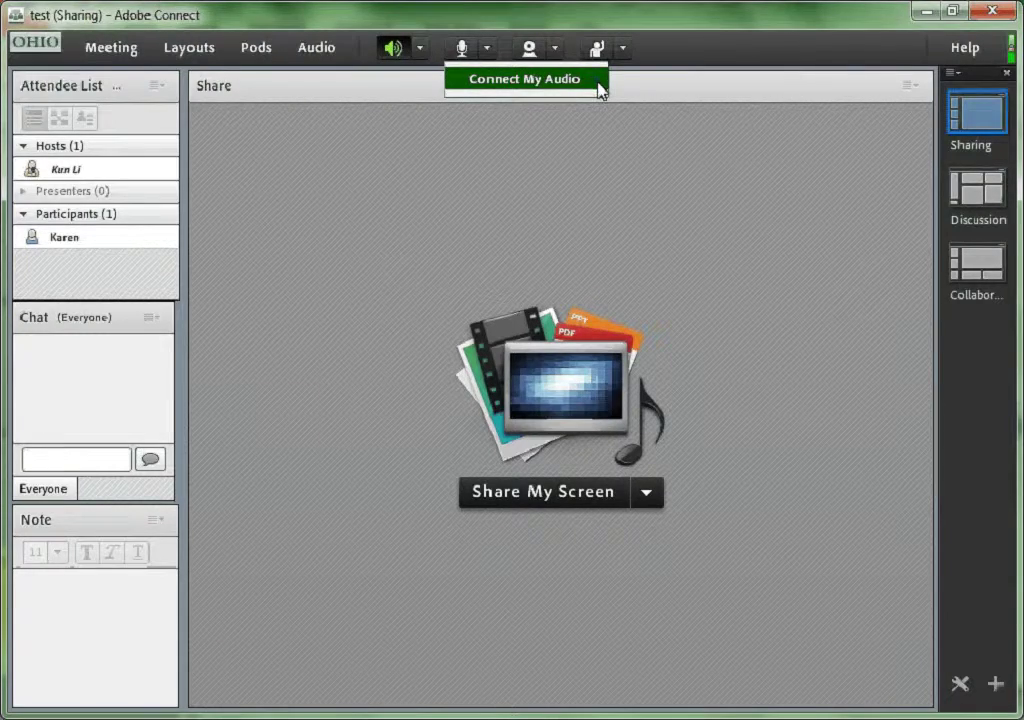
click(598, 80)
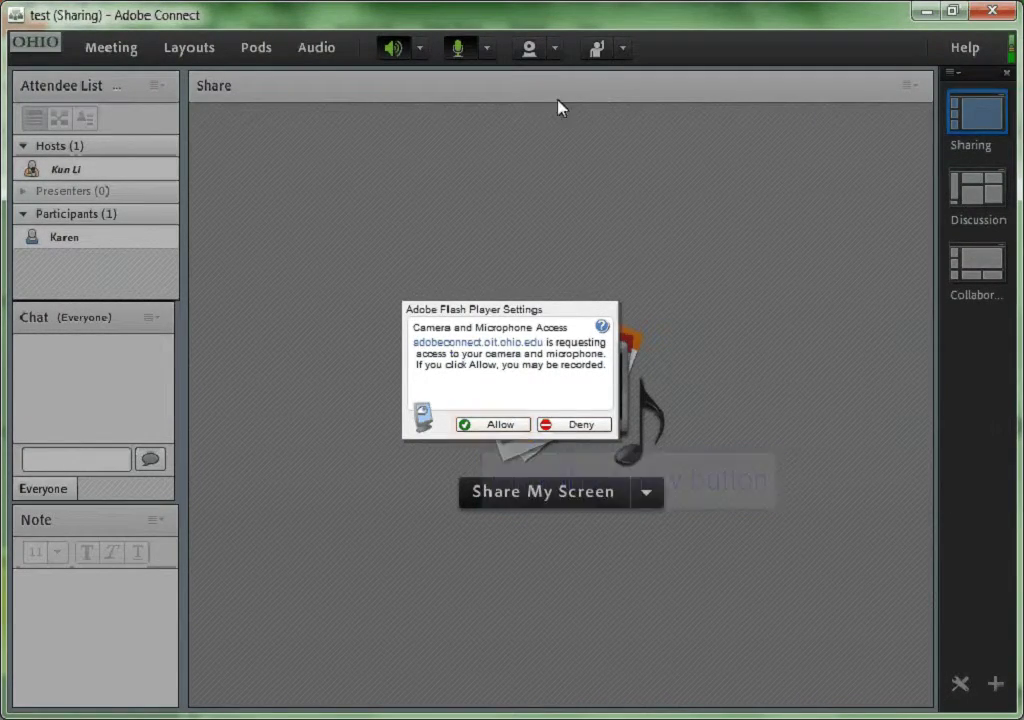
click(500, 425)
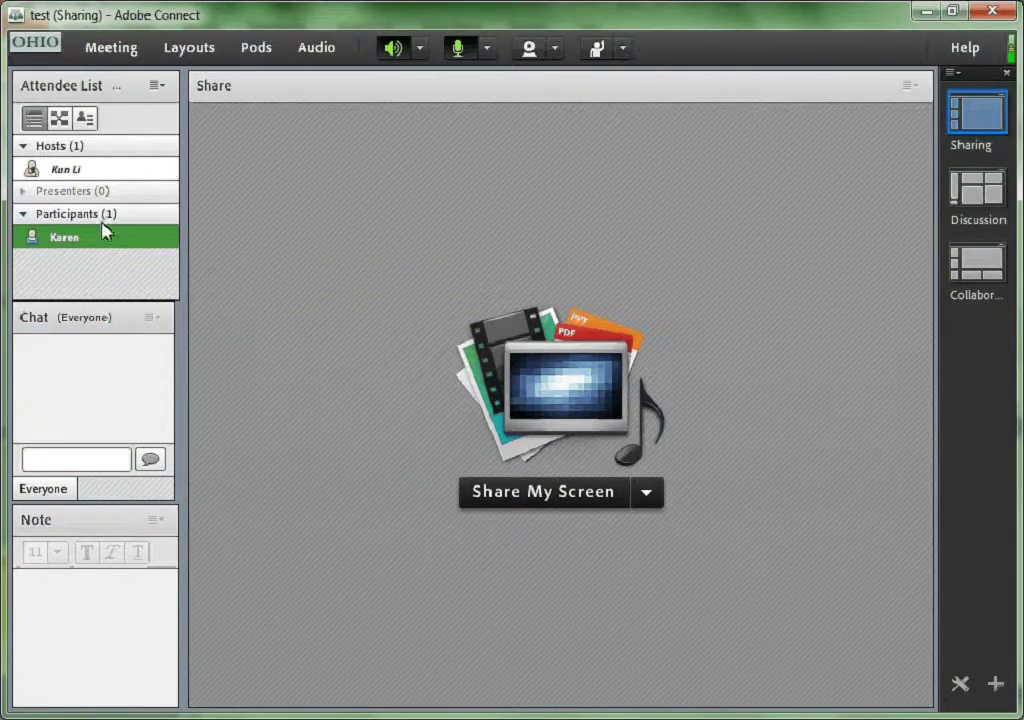
Step: Enable audio for the individual participant in the attendee list, and disable it again
click(101, 247)
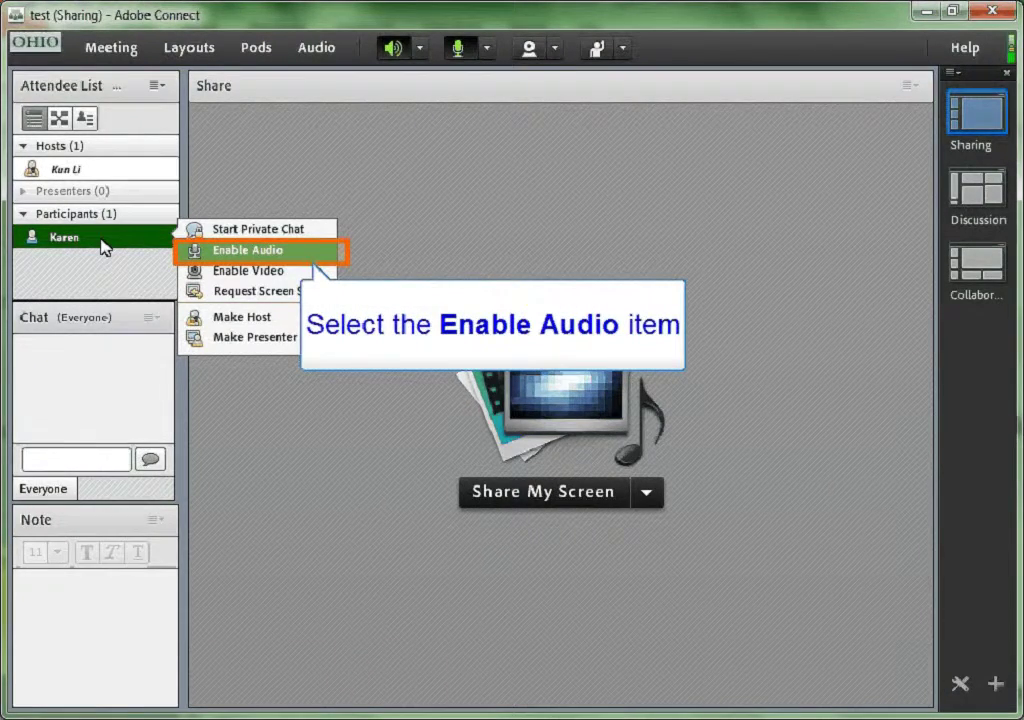
click(255, 250)
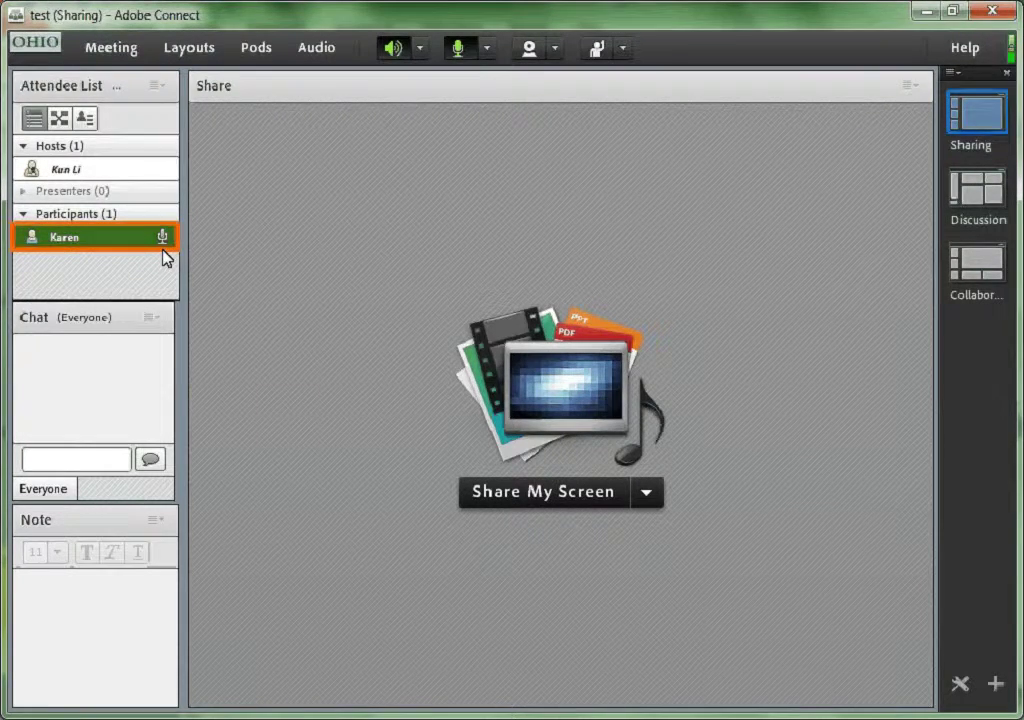
click(88, 247)
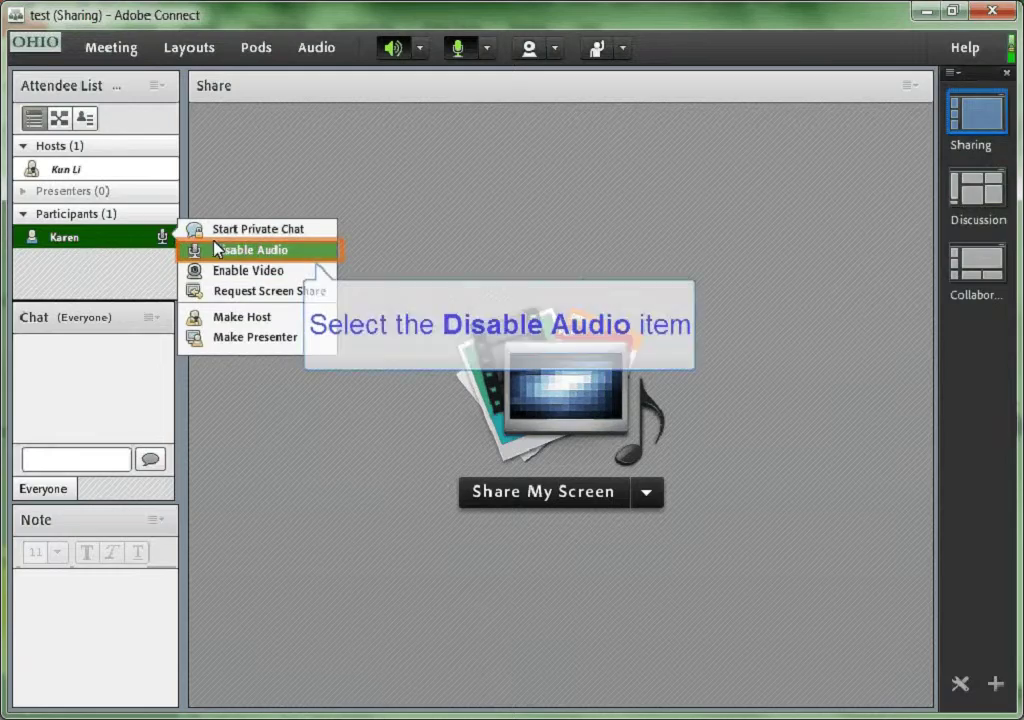
click(277, 257)
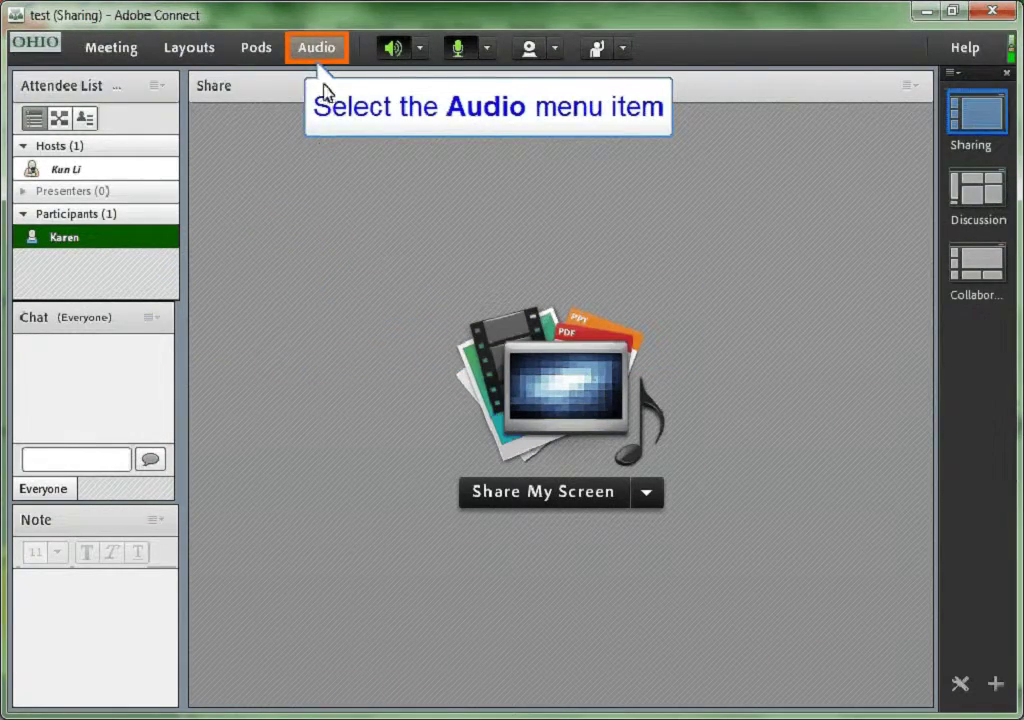
Step: Turn microphone rights for all participants on and off again
click(322, 50)
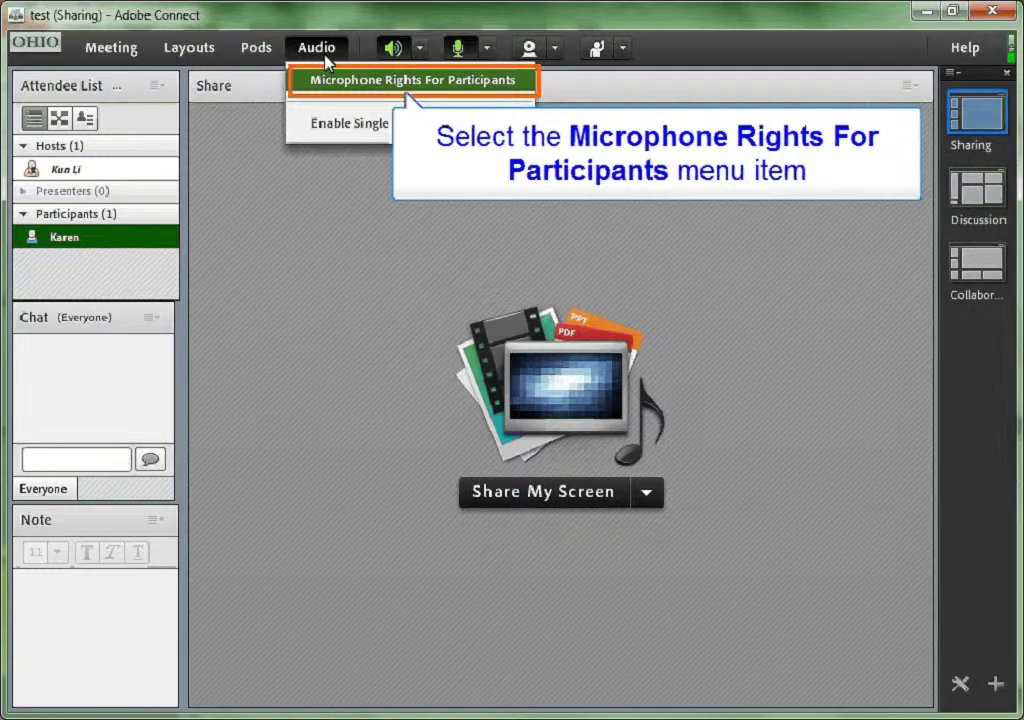
click(525, 88)
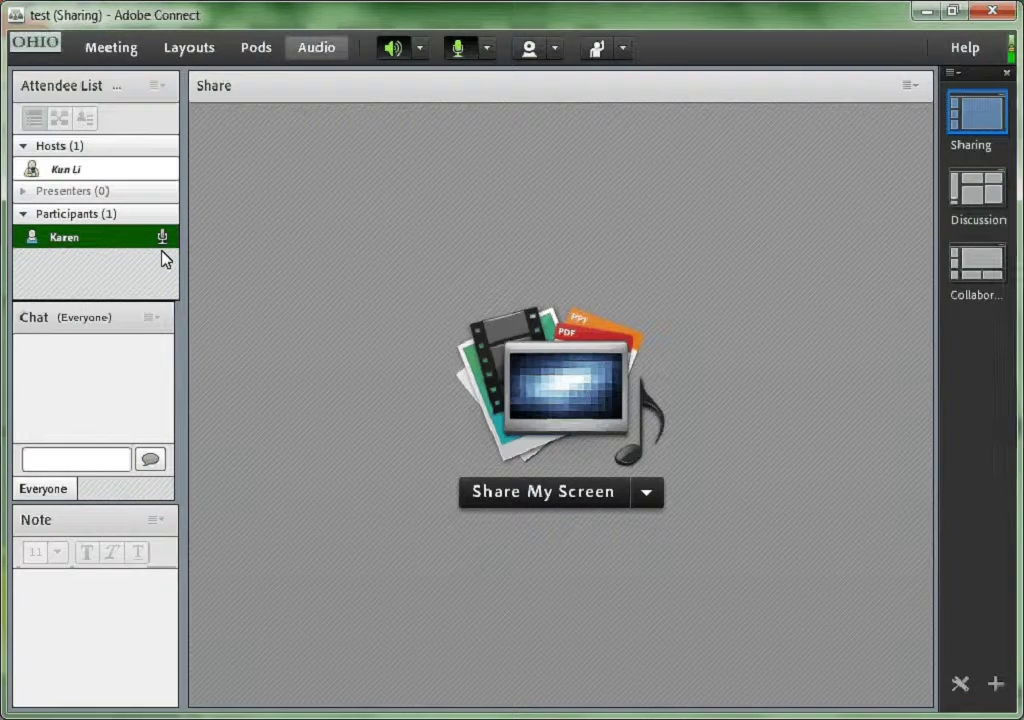
click(326, 50)
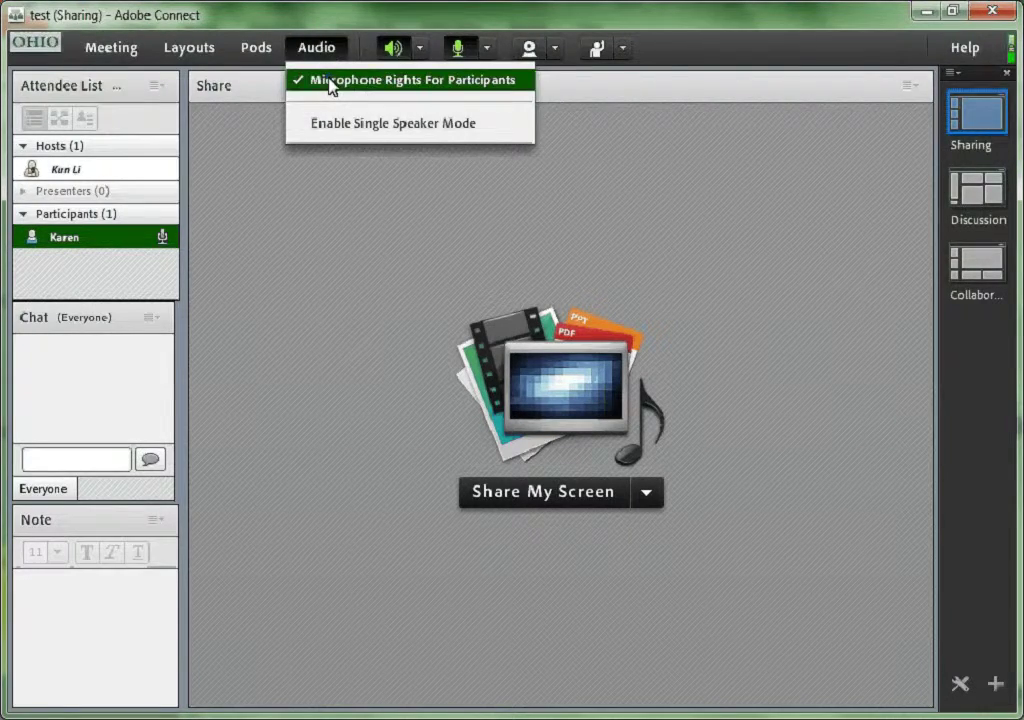
click(329, 80)
Step: Enable Single Speaker Mode for the meeting audio
click(327, 50)
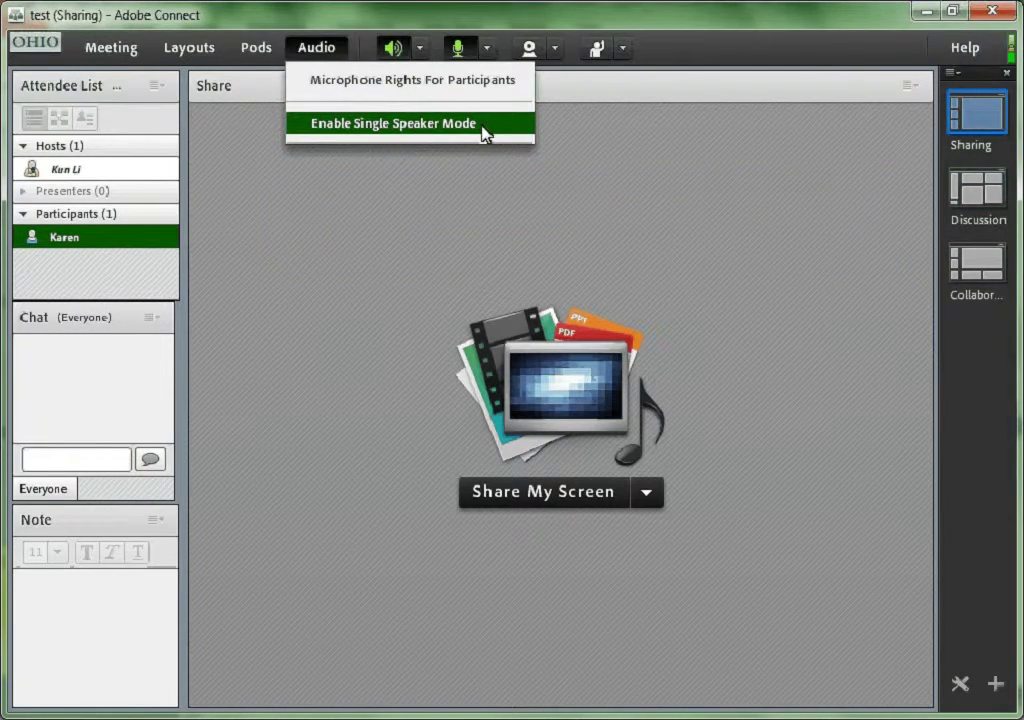
click(483, 125)
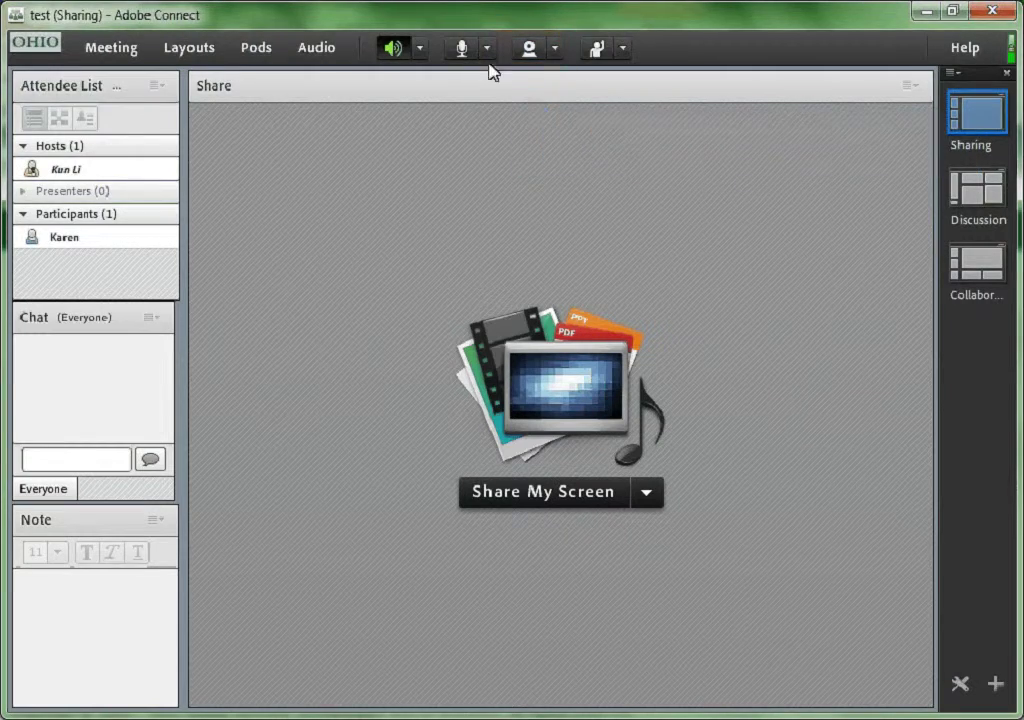
Step: Start the host's own webcam preview and stop the webcam again
click(553, 52)
click(560, 80)
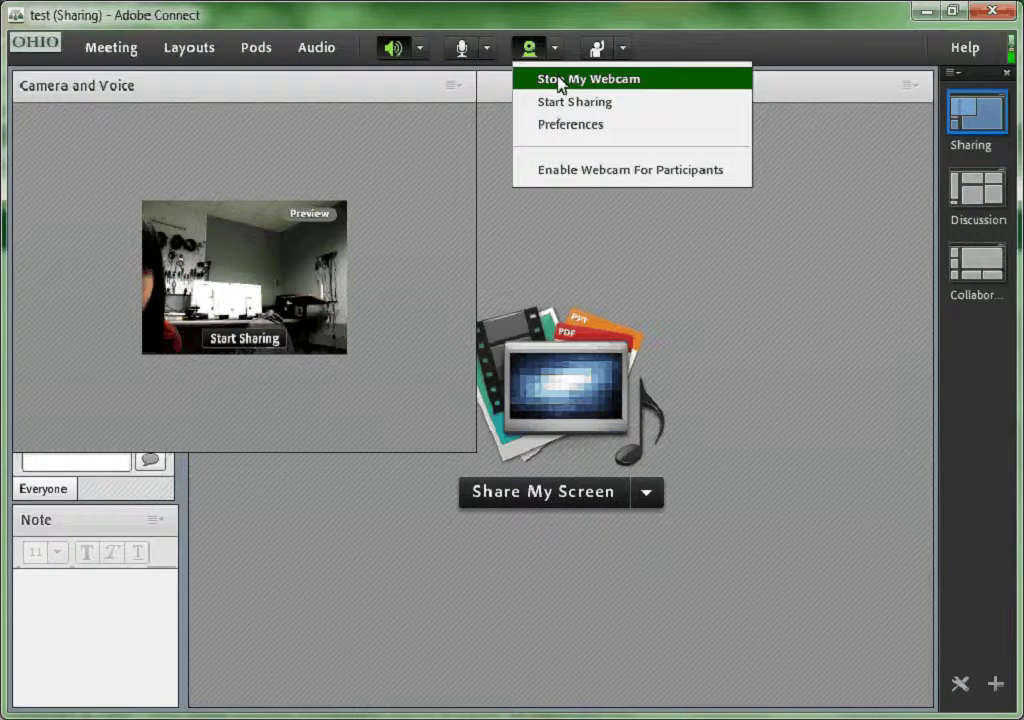
click(573, 88)
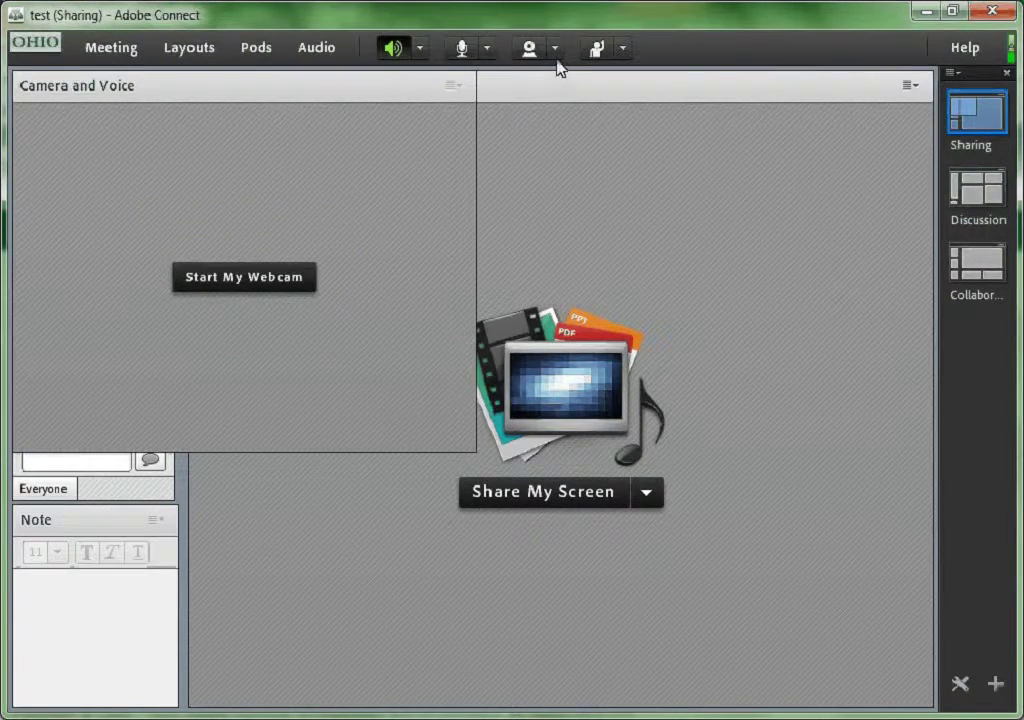
Step: Enable webcams for participants and hide the Camera and Voice pod
click(556, 55)
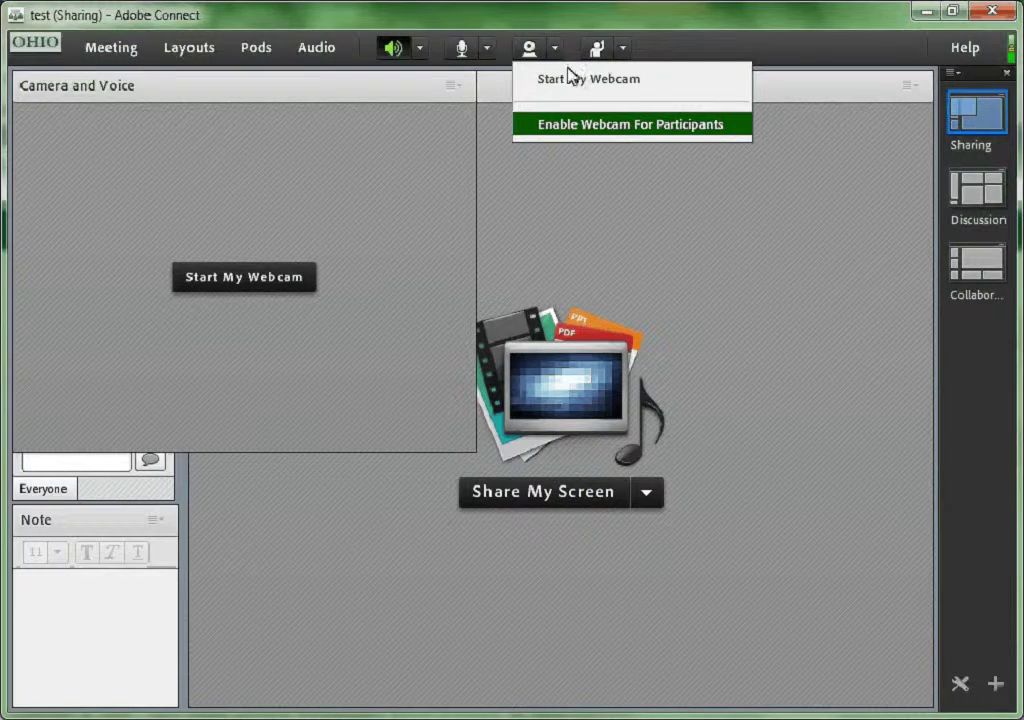
click(574, 124)
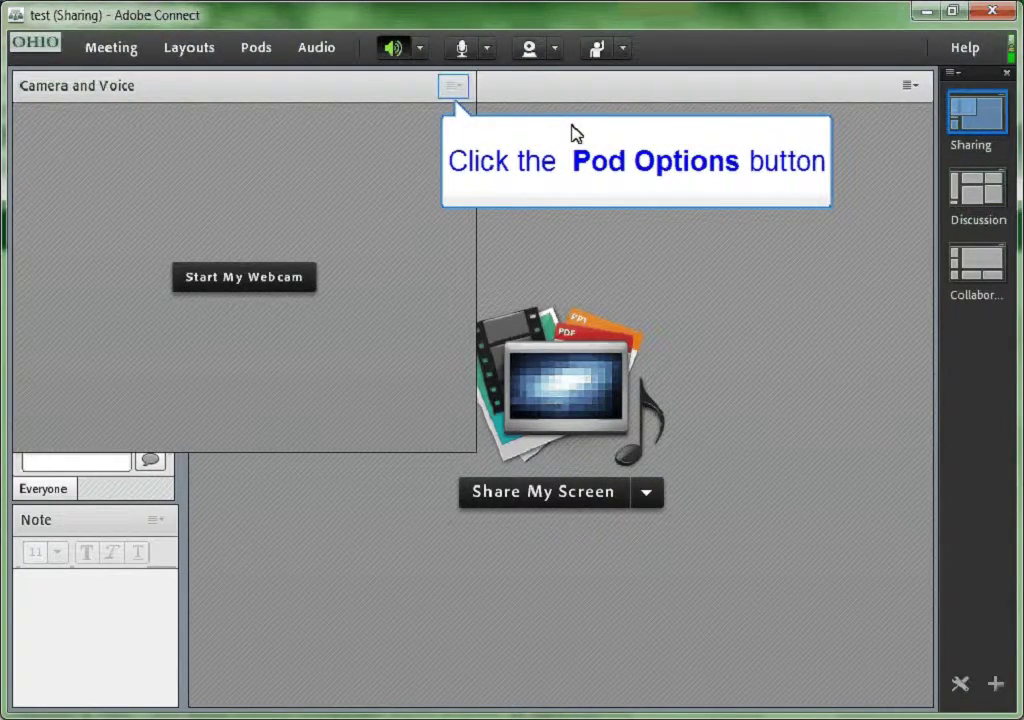
click(452, 87)
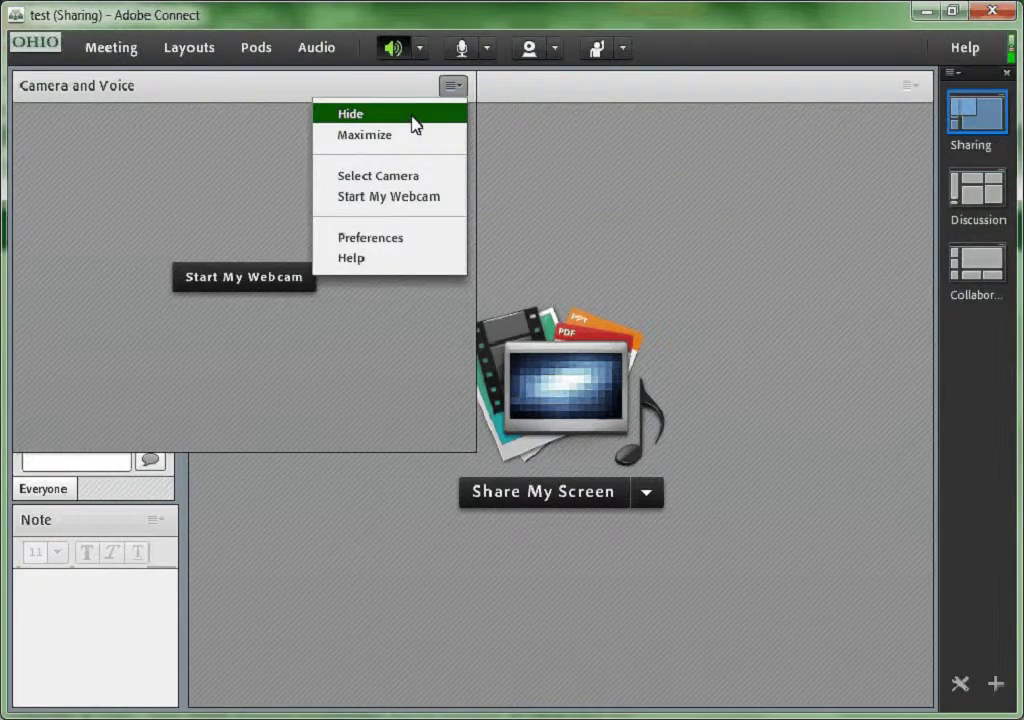
click(412, 116)
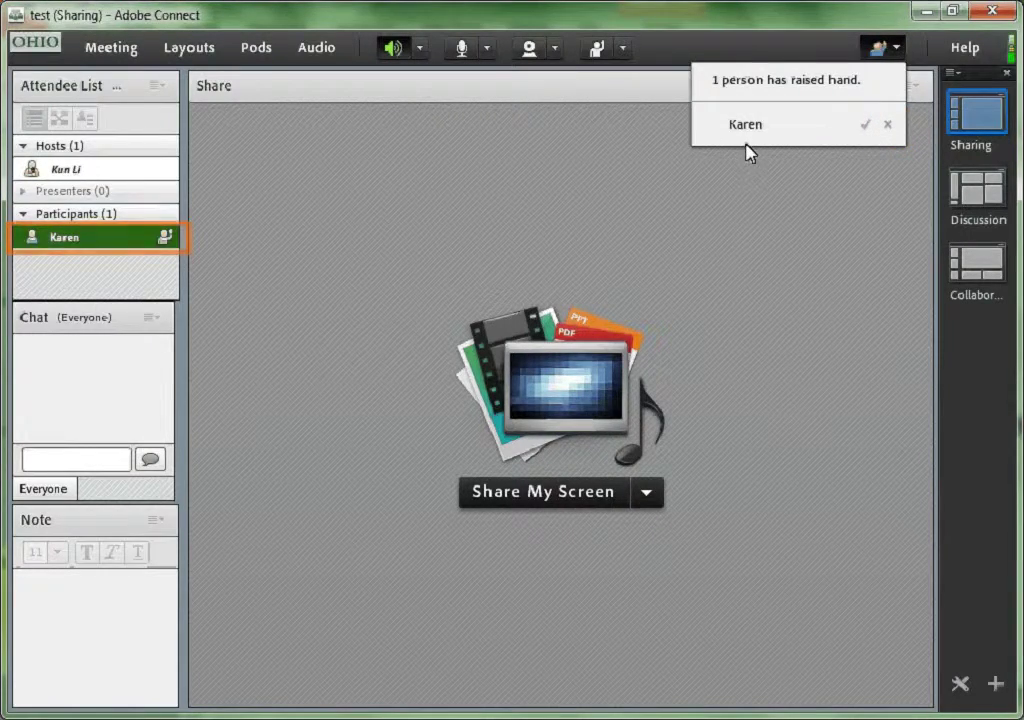
Step: Set the host's own status to Speak Louder, and clear that status again
click(623, 50)
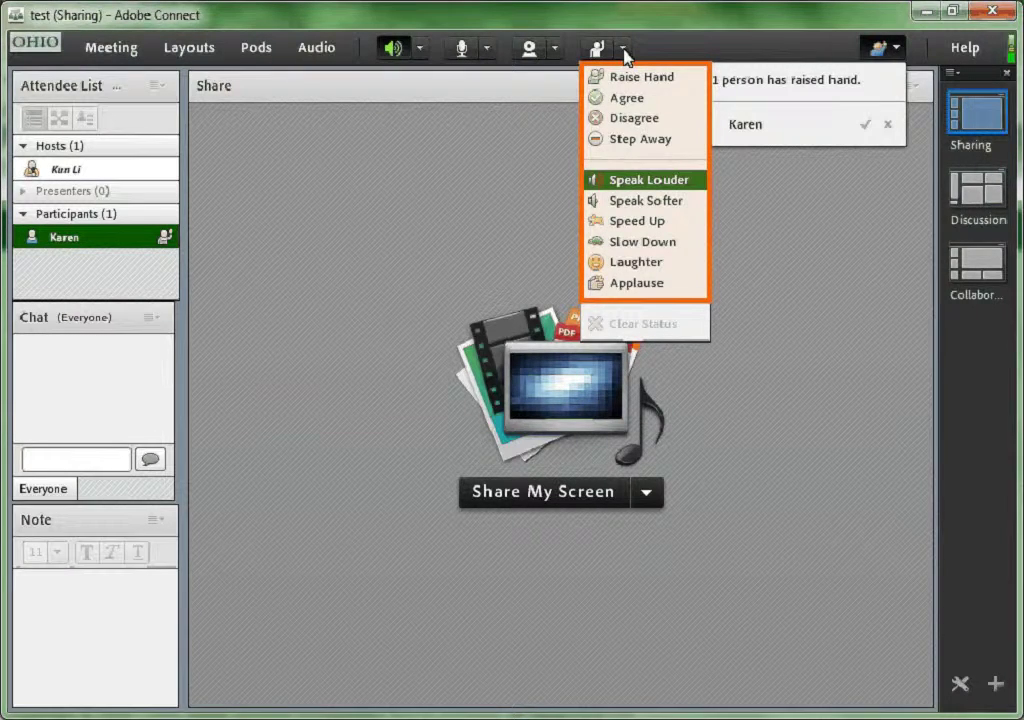
click(697, 184)
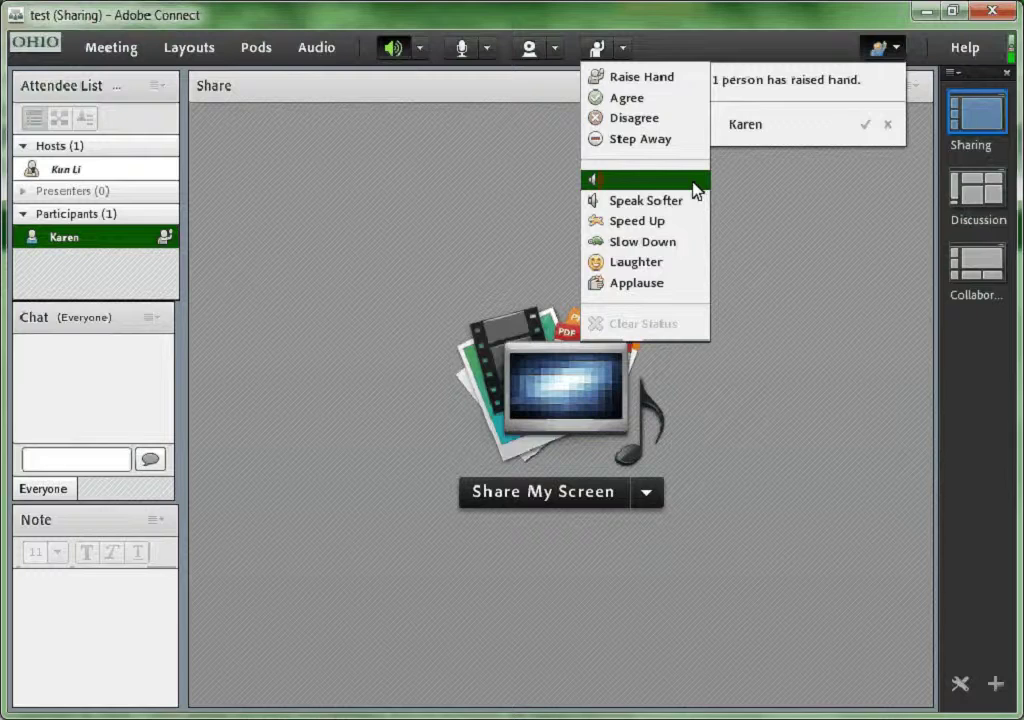
click(697, 186)
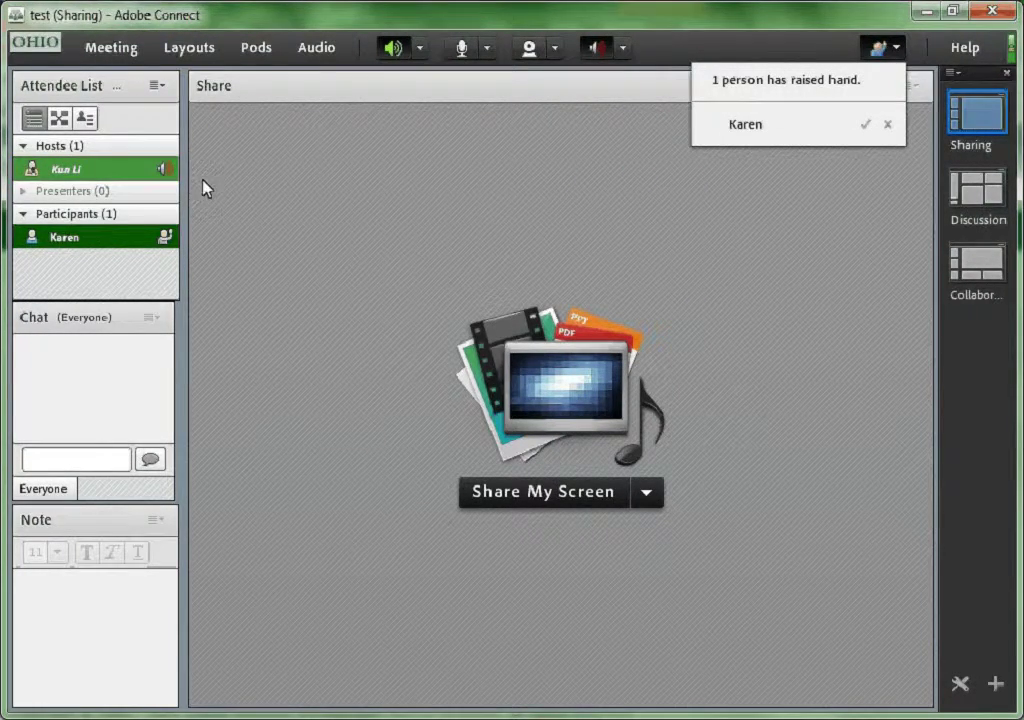
click(166, 178)
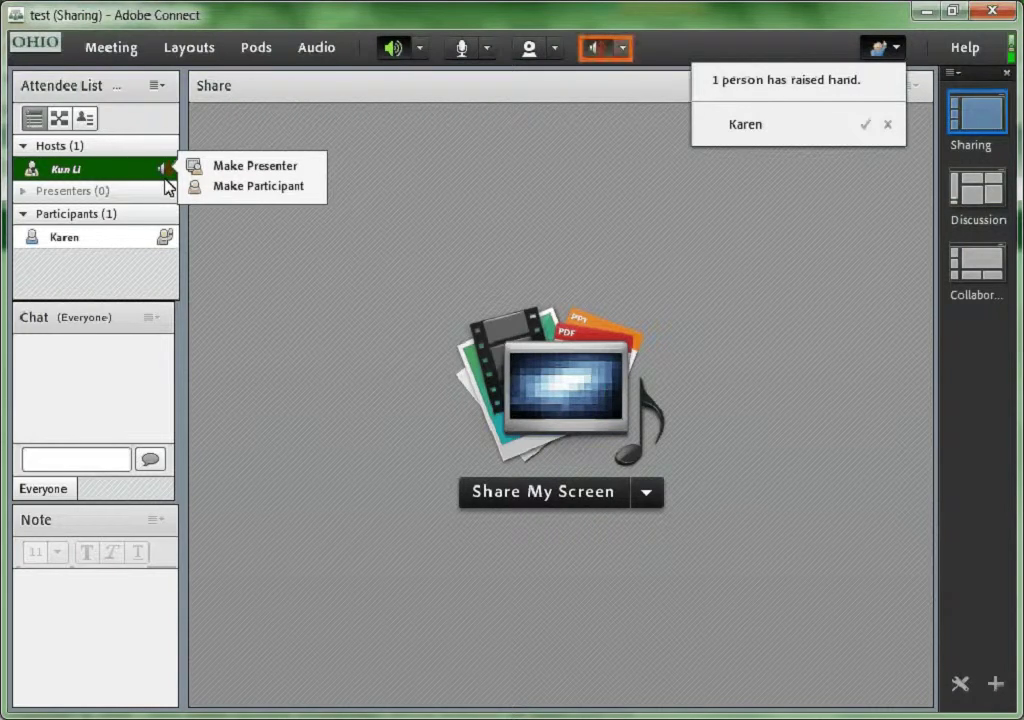
click(623, 50)
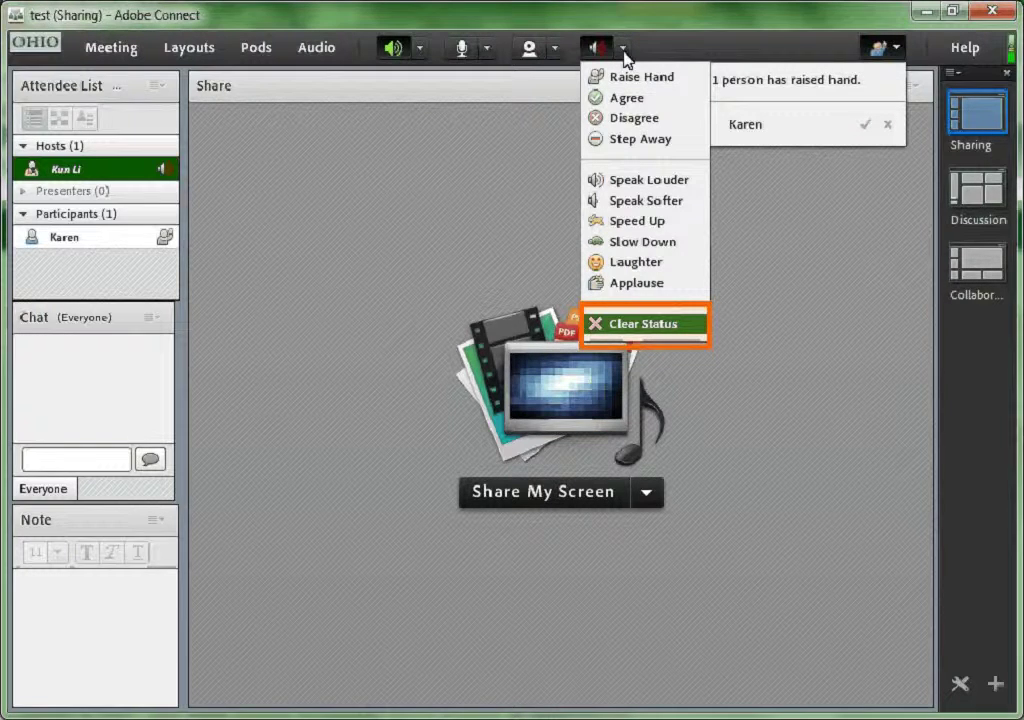
click(667, 333)
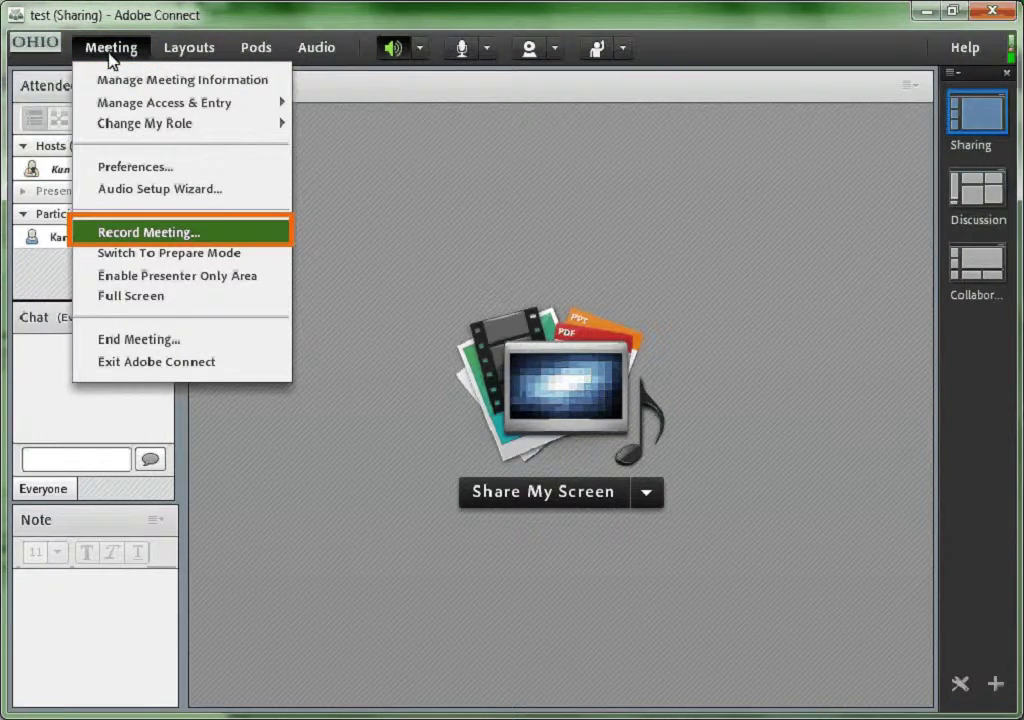
Step: Start recording the meeting under the name "Feb. 12"
click(204, 237)
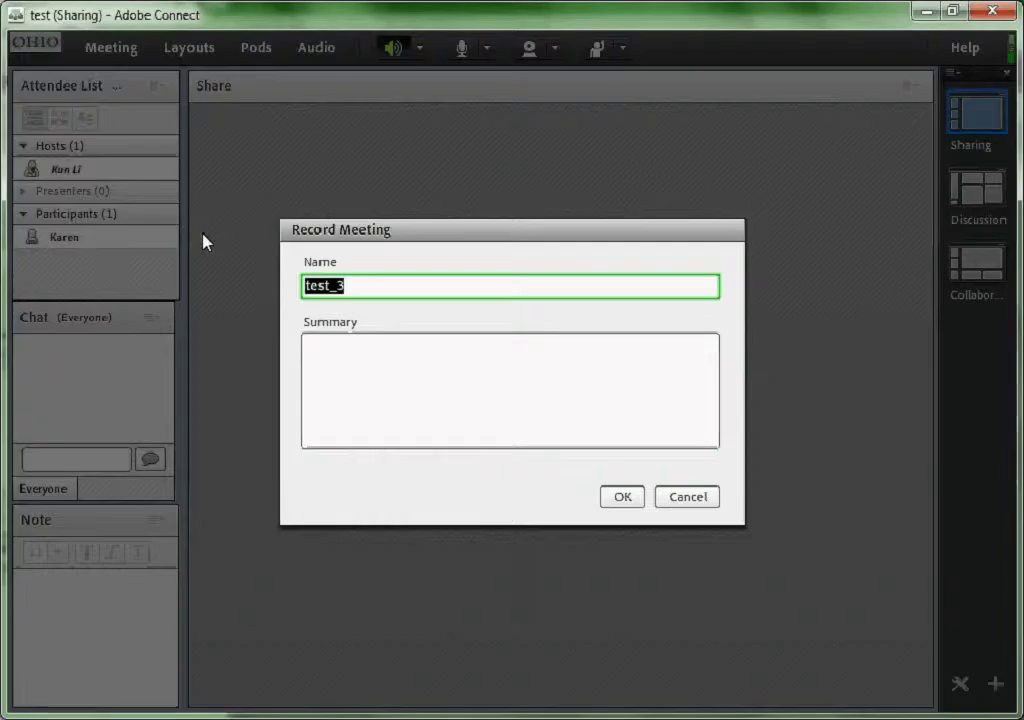
text(Feb. 12)
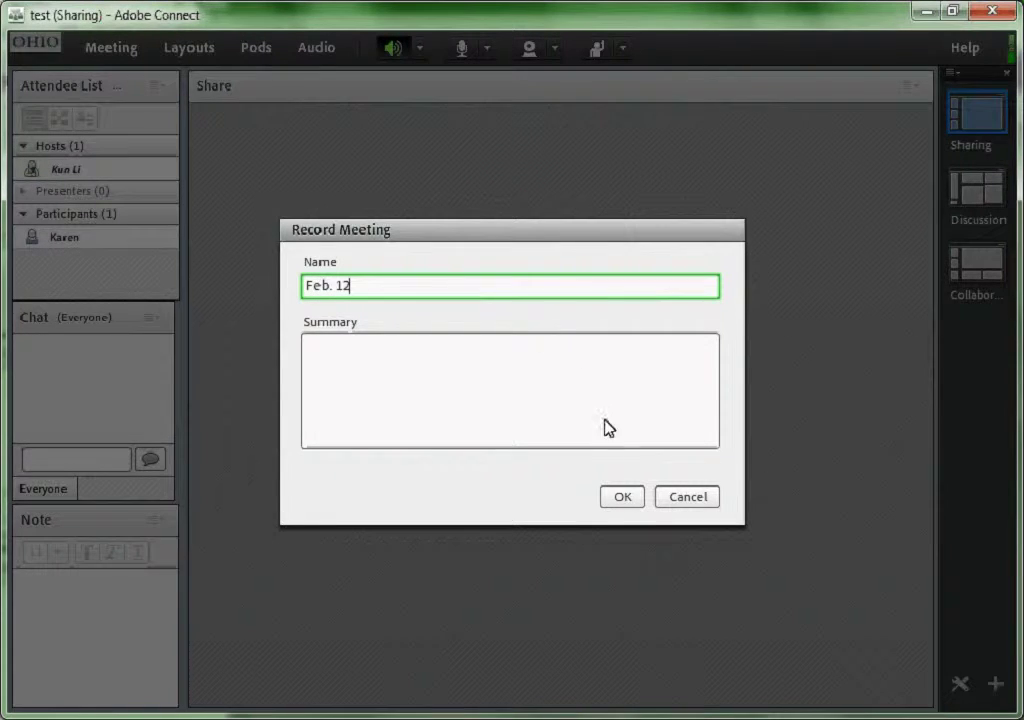
click(619, 500)
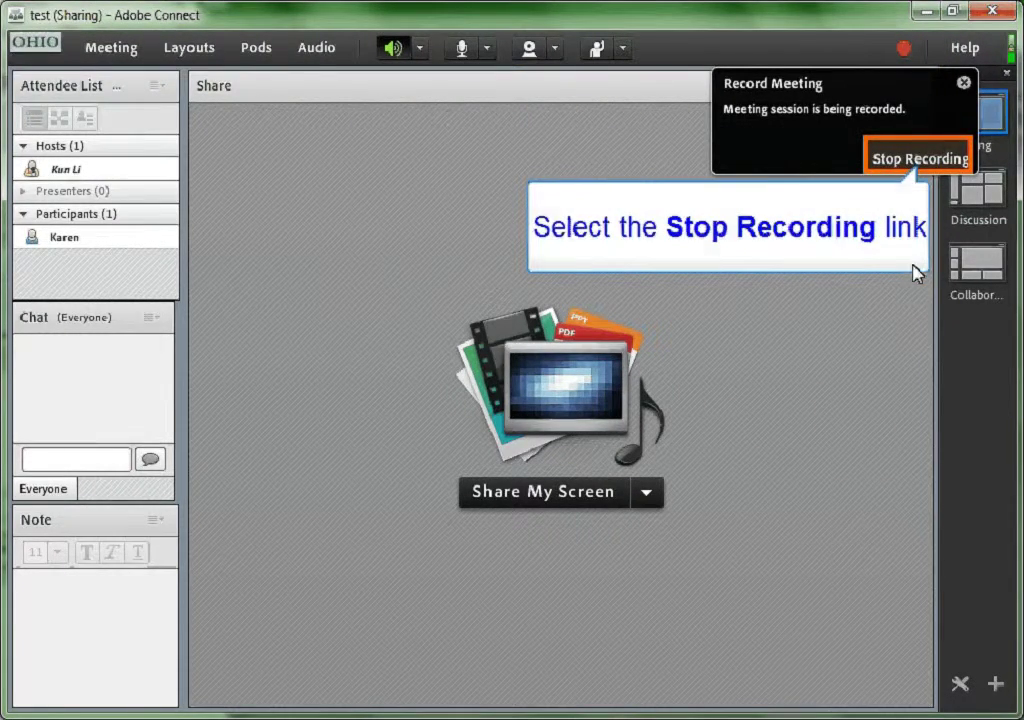
Step: Stop the meeting recording and, on the Adobe Connect Server website, open the list of recordings for the "test" meeting
click(926, 160)
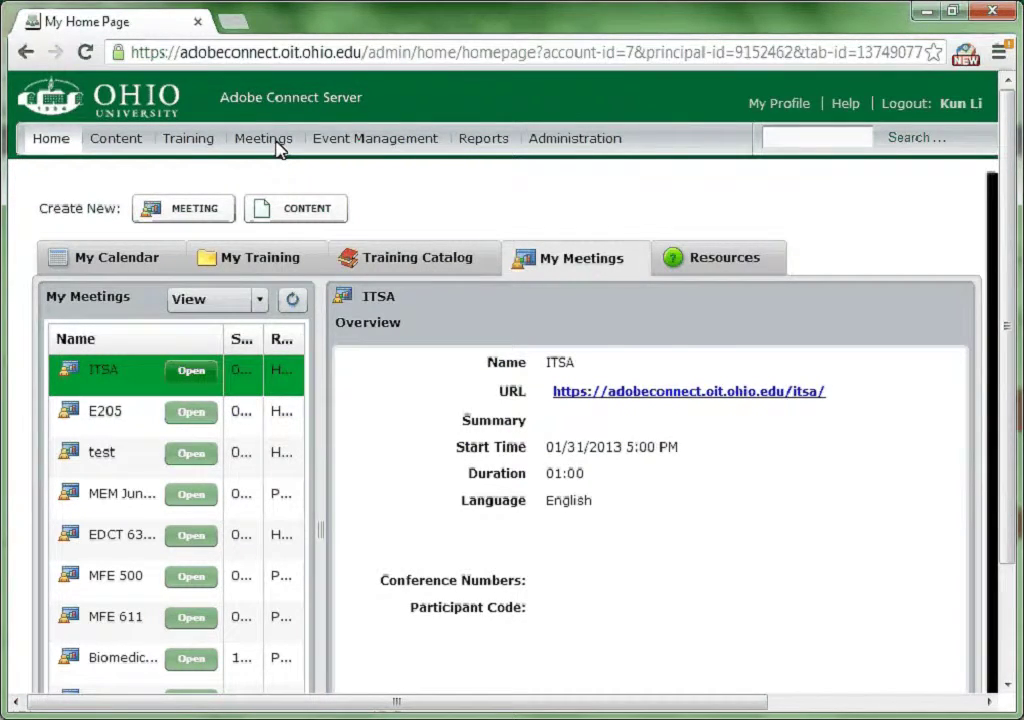
click(277, 148)
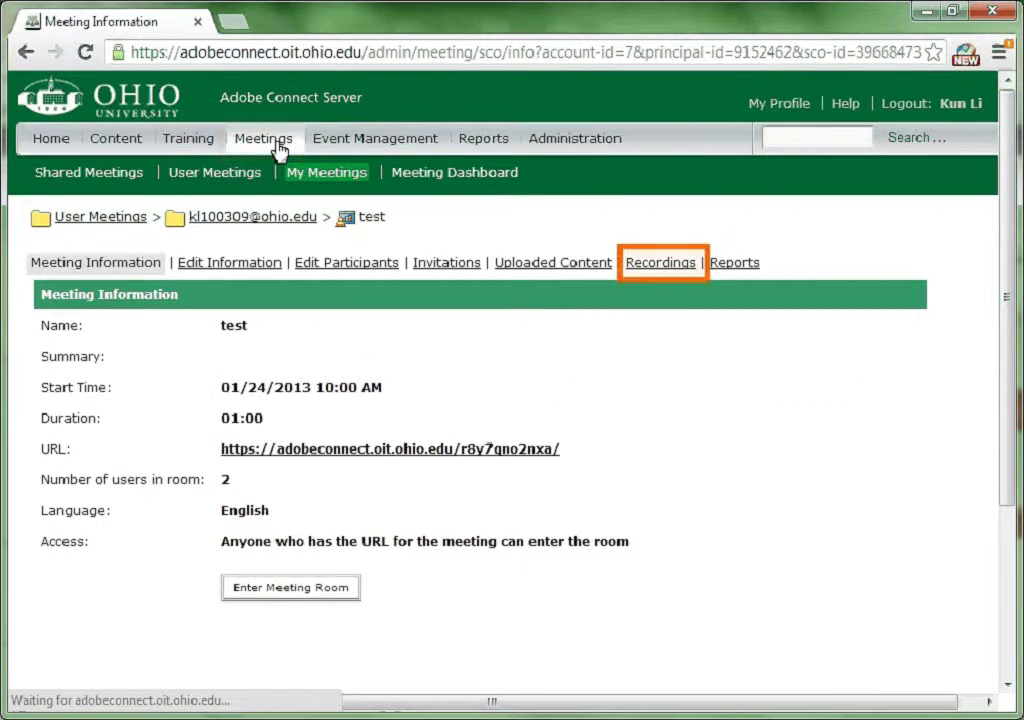
click(648, 268)
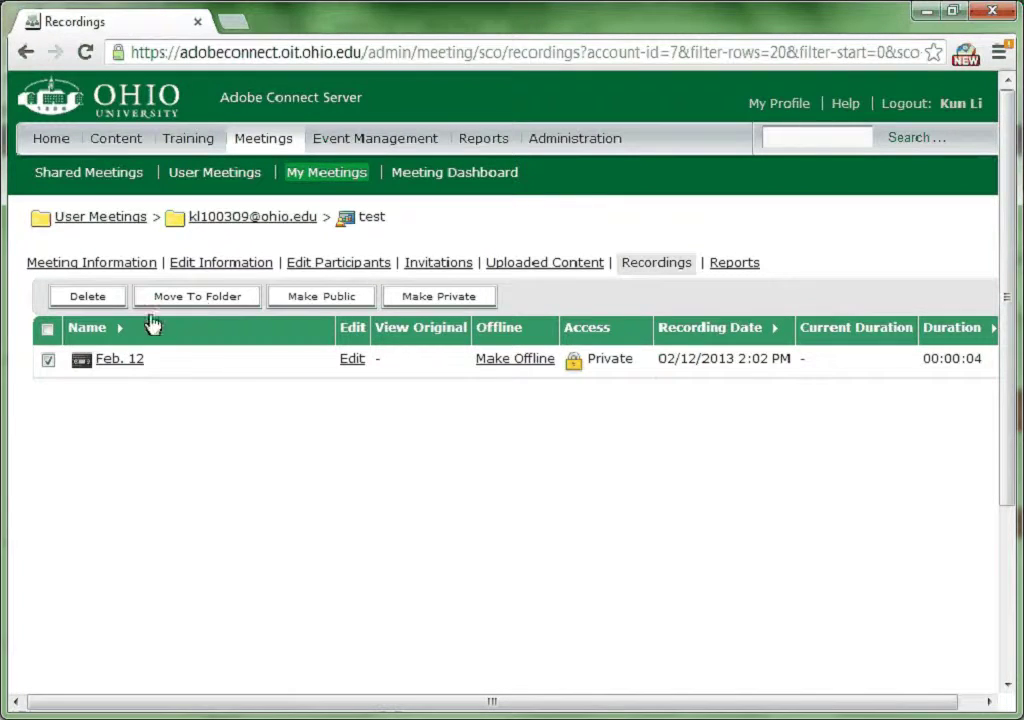
Step: Copy the viewing URL from the "Feb. 12" recording's information, and make that recording public in the recordings list
click(116, 362)
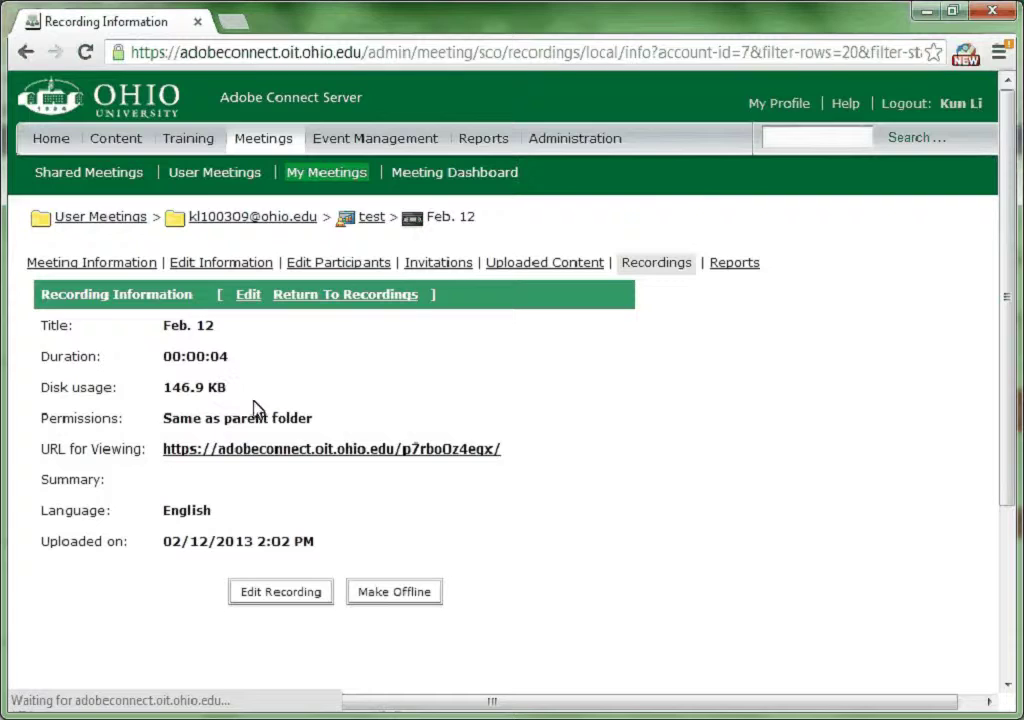
drag(163, 449, 503, 450)
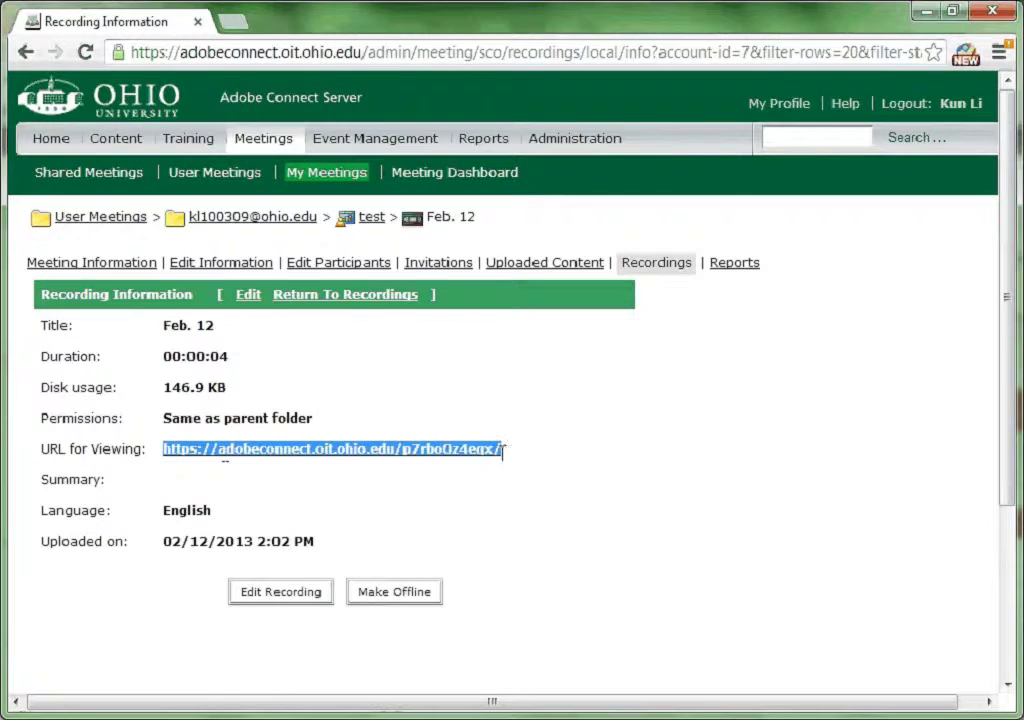
right_click(426, 452)
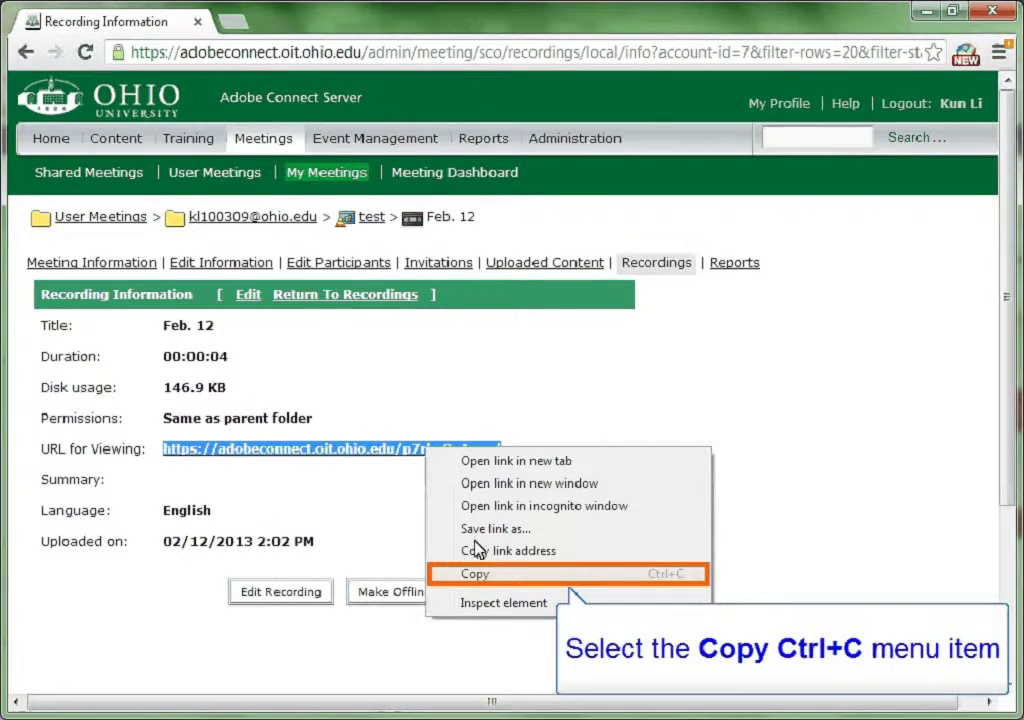
click(476, 576)
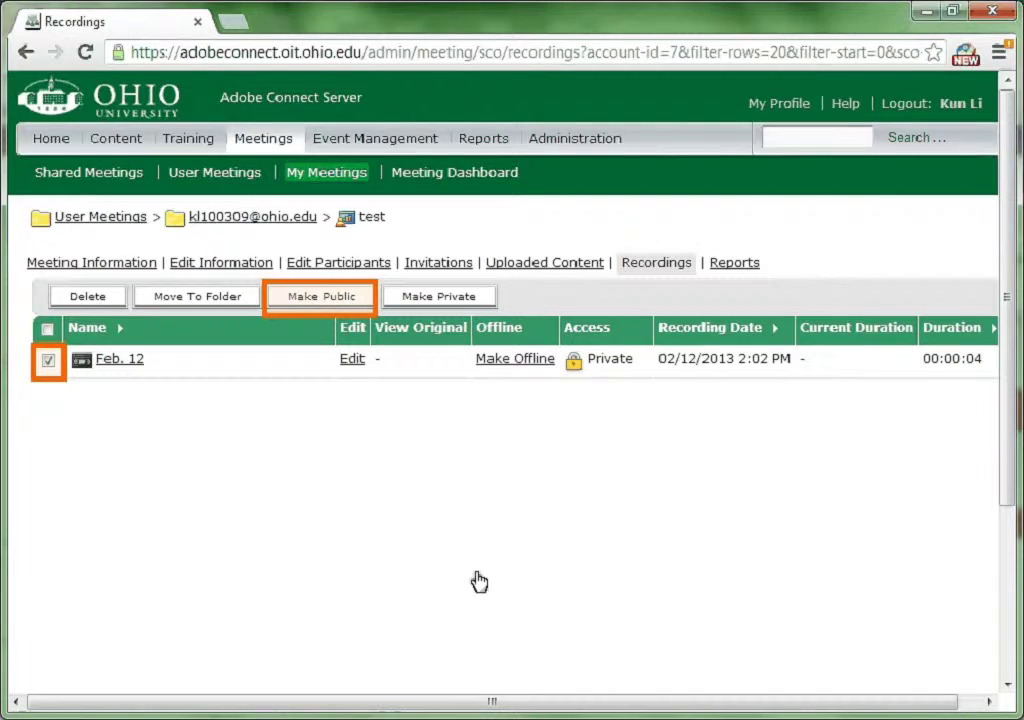
click(344, 301)
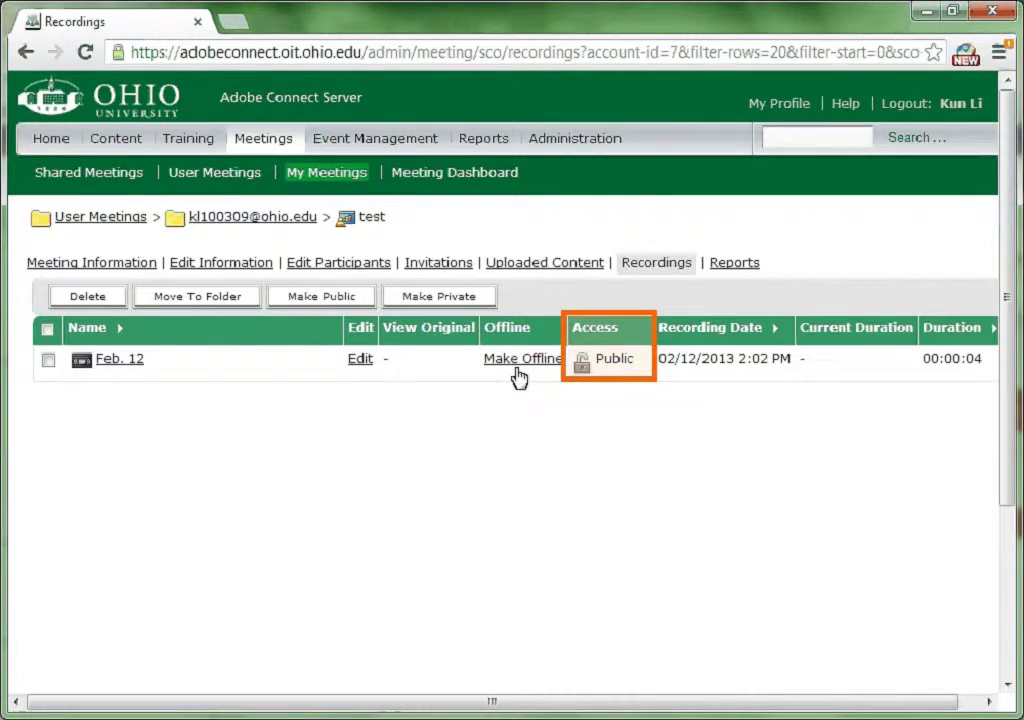